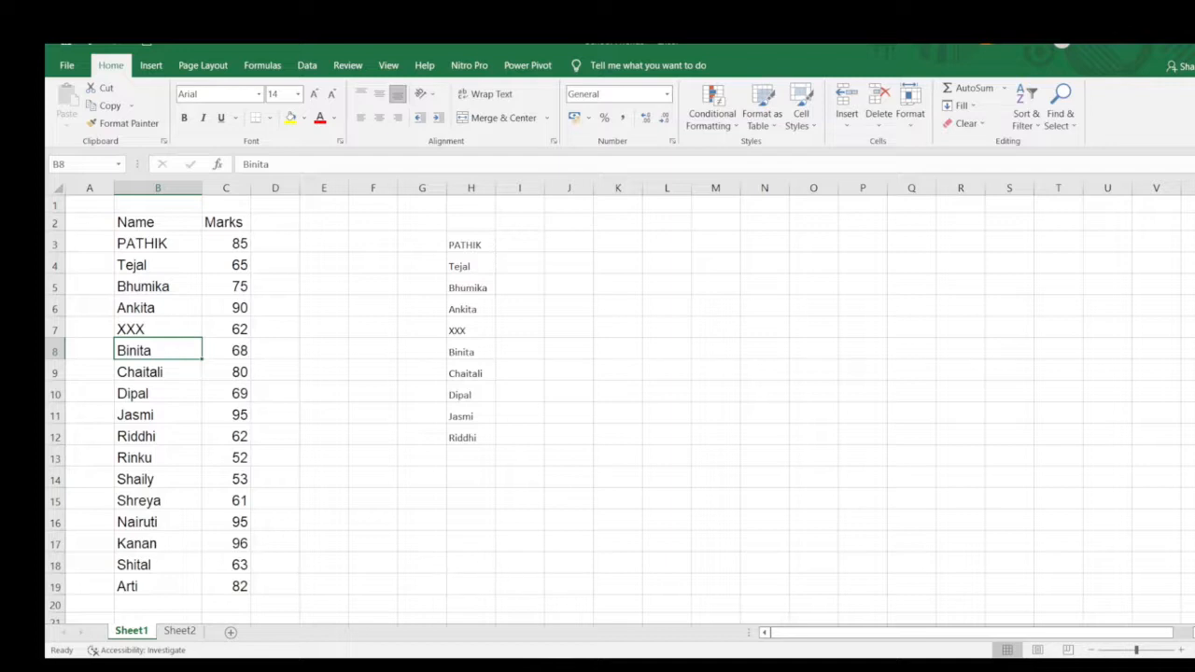
In cell B2 of the blank workbook, enter a formula linking to cell $B$3 on Sheet1 of School Friends.xlsx.
{"action": "left_click", "coordinate": [622, 611]}
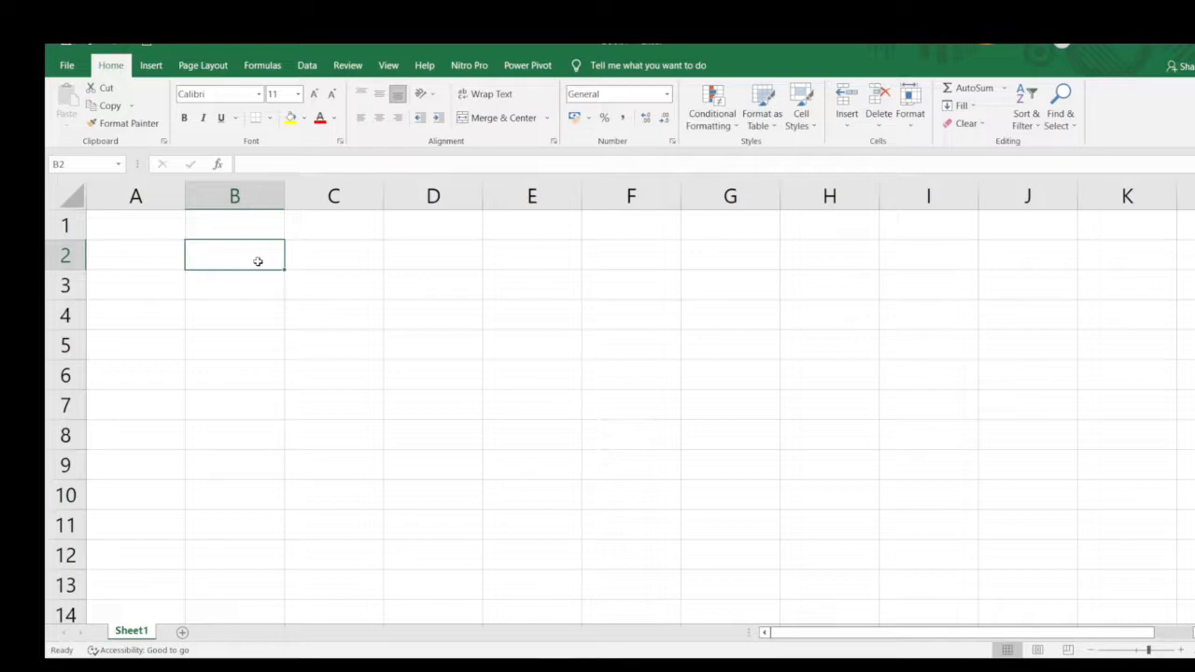
{"action": "type", "text": "+"}
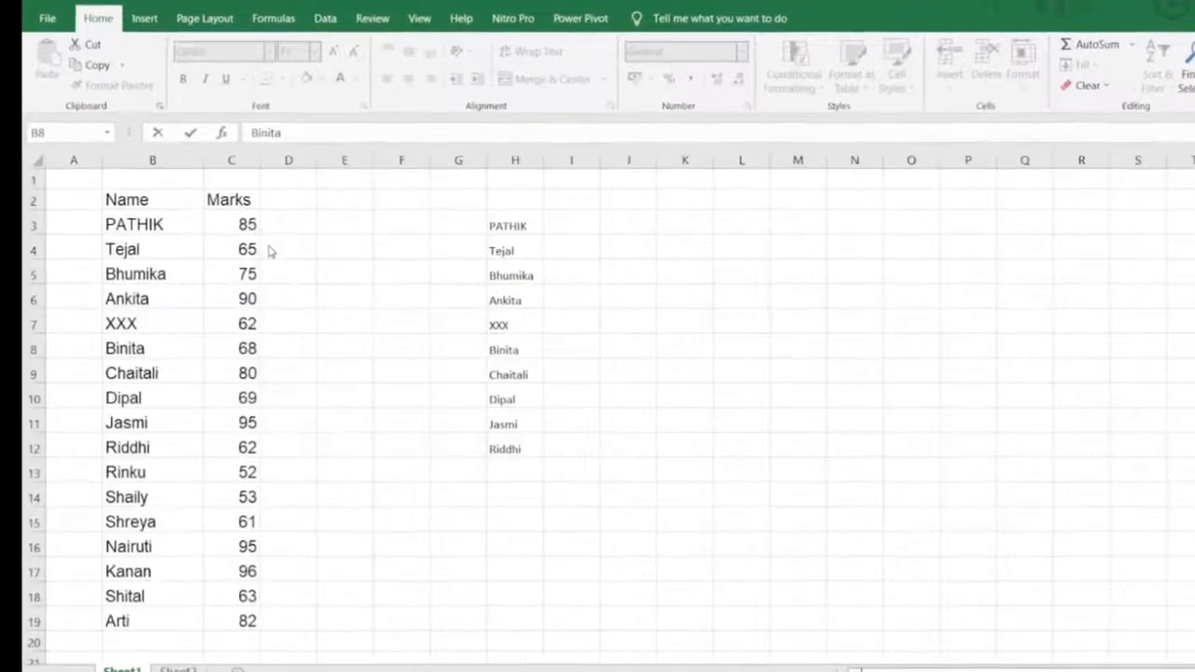
{"action": "left_click", "coordinate": [128, 224]}
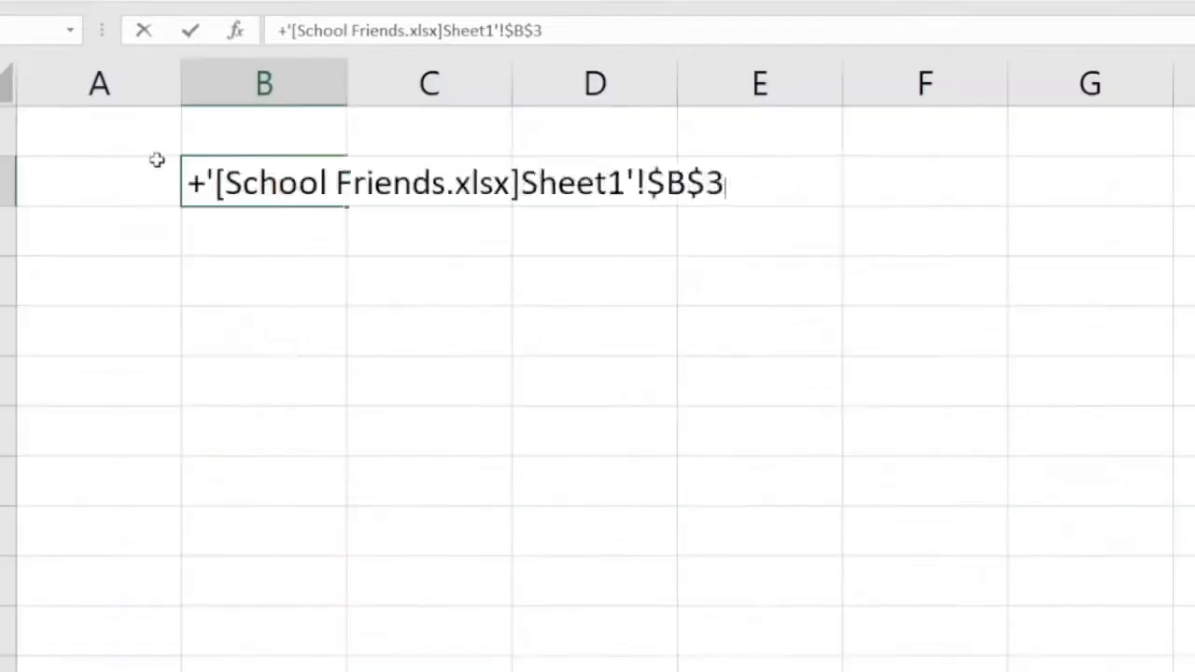
{"action": "key", "text": "Return"}
Fill the absolute link formula from B2 down to B8, and clear the copies in B3:B8.
{"action": "left_click", "coordinate": [234, 187]}
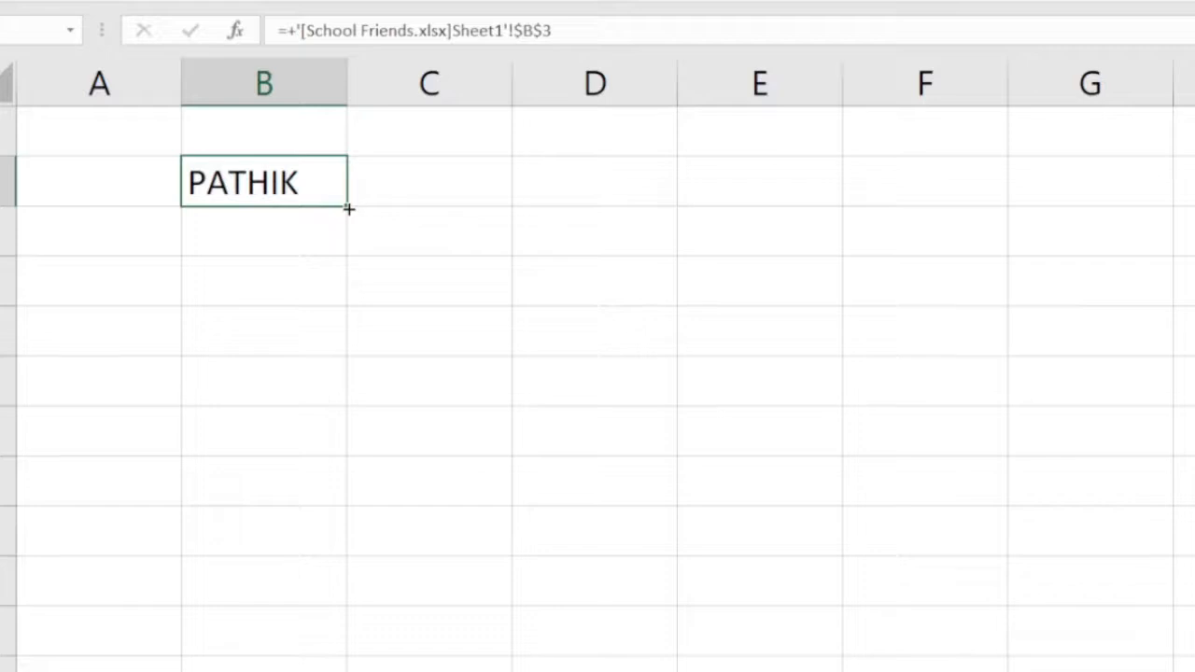
{"action": "left_click_drag", "start_coordinate": [347, 209], "coordinate": [332, 492]}
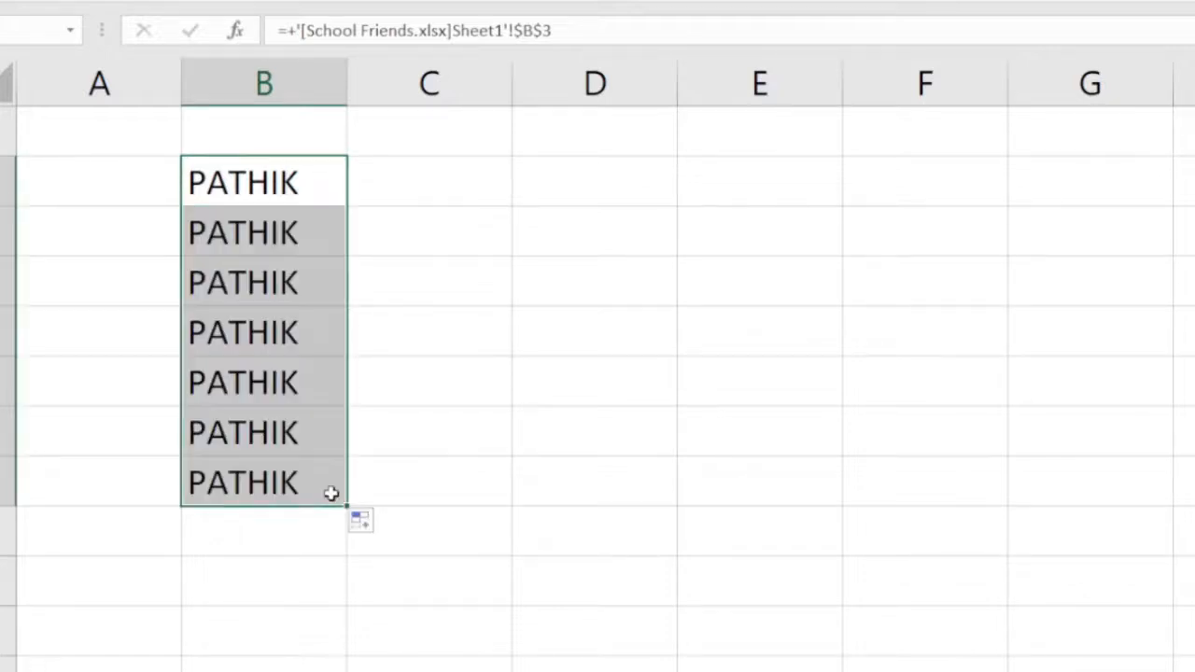
{"action": "left_click", "coordinate": [317, 271]}
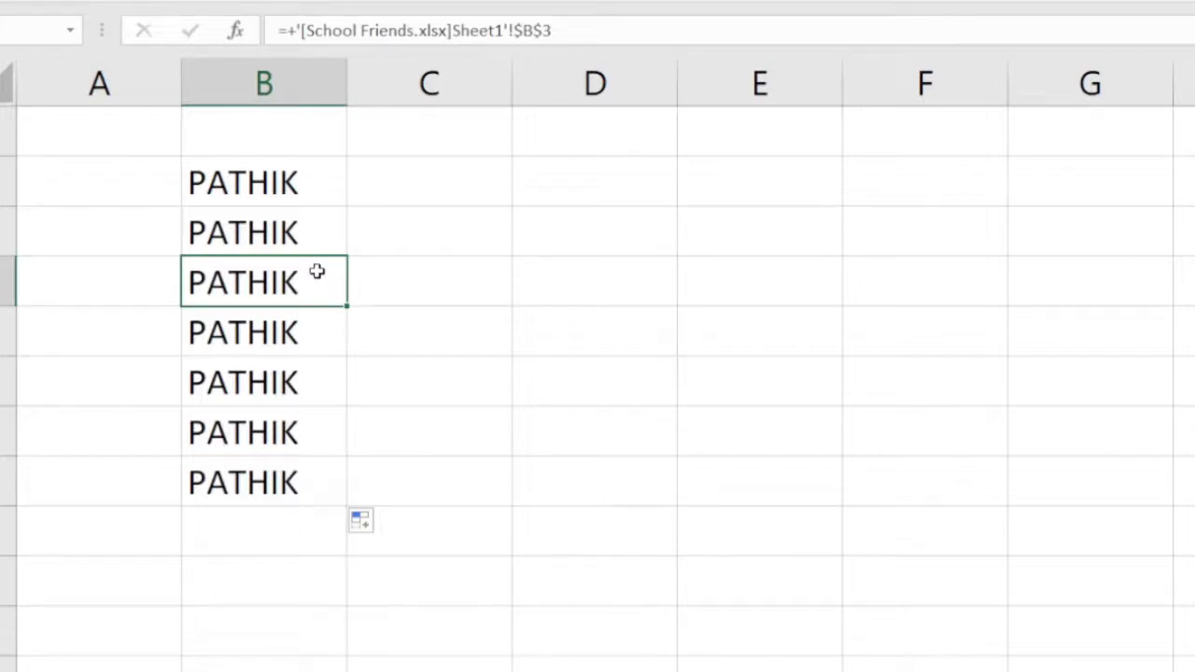
{"action": "key", "text": "Up"}
{"action": "key", "text": "ctrl+shift+Down"}
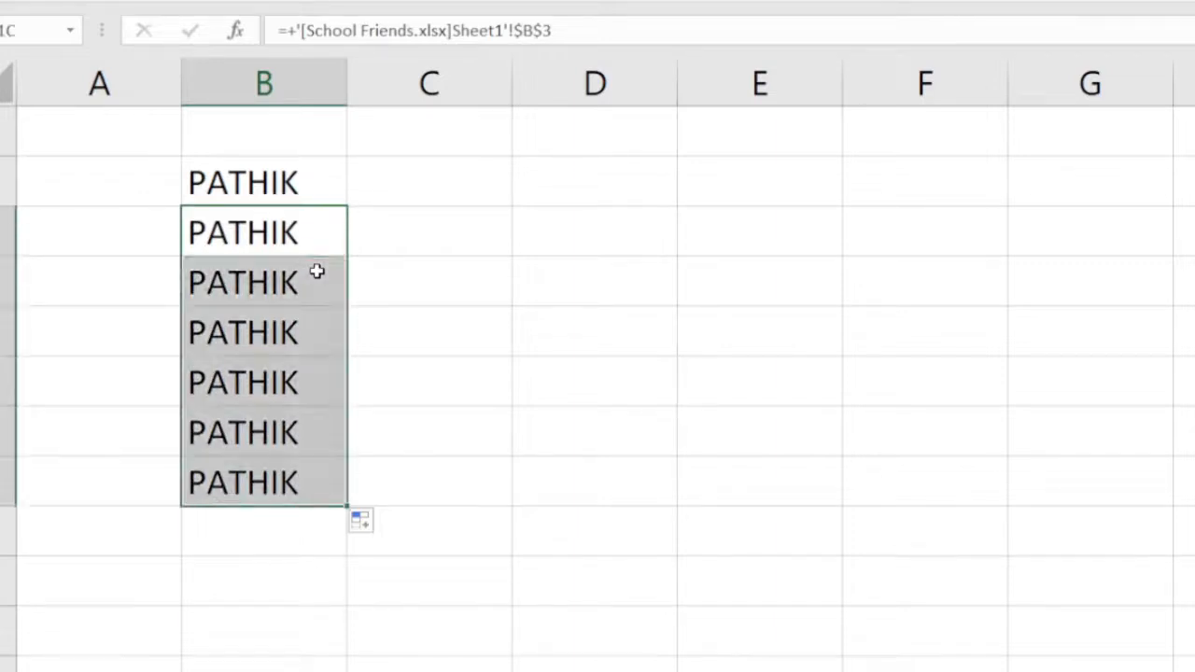
{"action": "key", "text": "Delete"}
Change the reference in B2's link formula to the relative B3 and fill the formula down to B11.
{"action": "key", "text": "Up"}
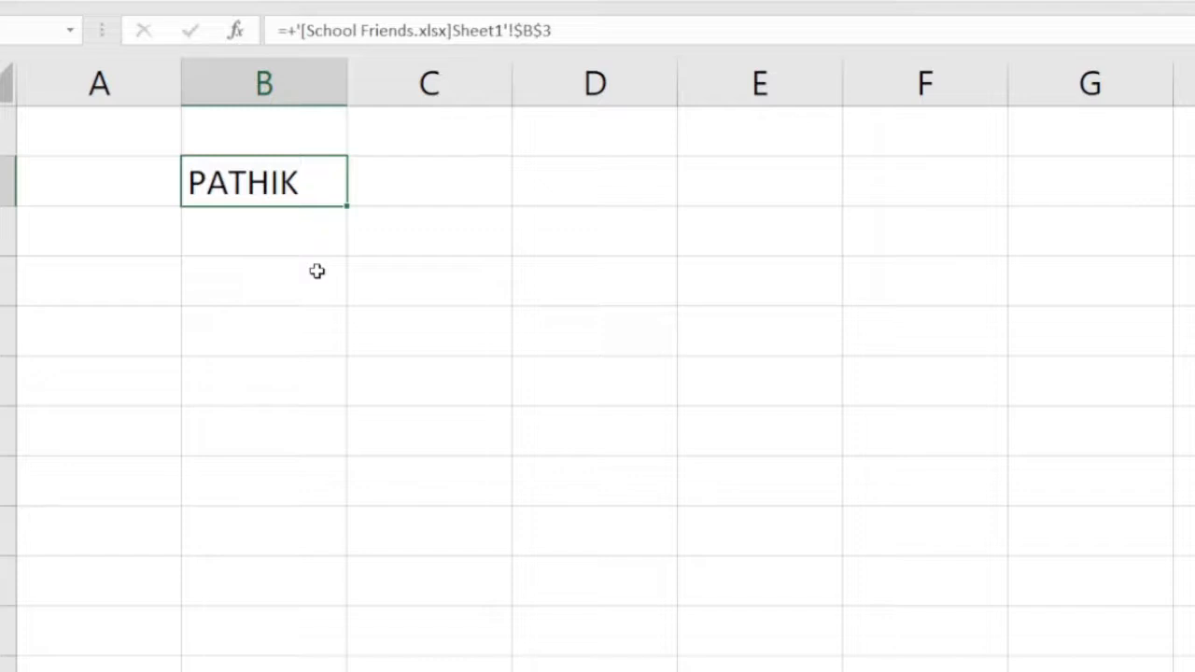
{"action": "key", "text": "F2"}
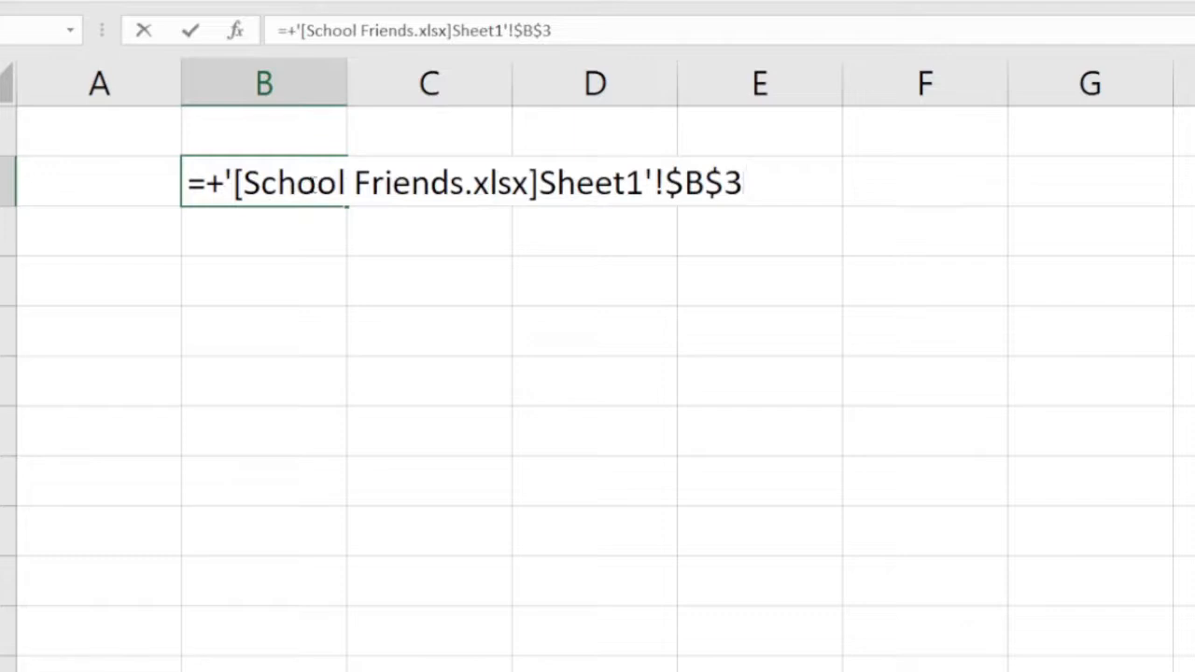
{"action": "left_click", "coordinate": [724, 177]}
{"action": "key", "text": "BackSpace"}
{"action": "key", "text": "Left"}
{"action": "key", "text": "BackSpace"}
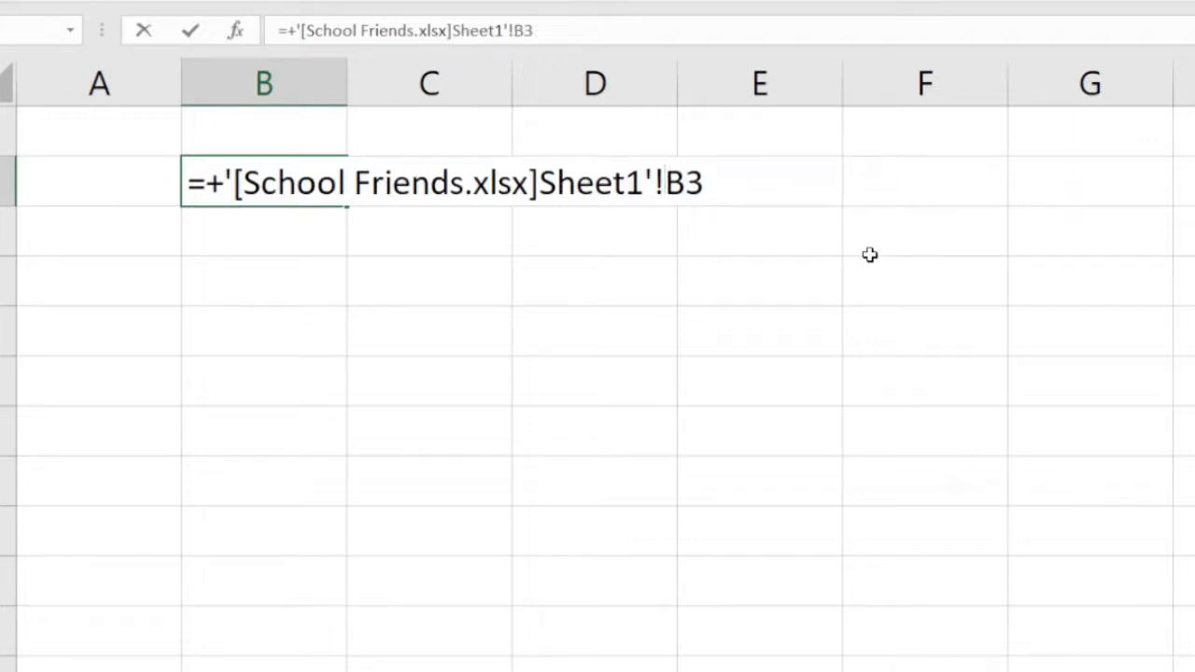
{"action": "key", "text": "Return"}
{"action": "key", "text": "Up"}
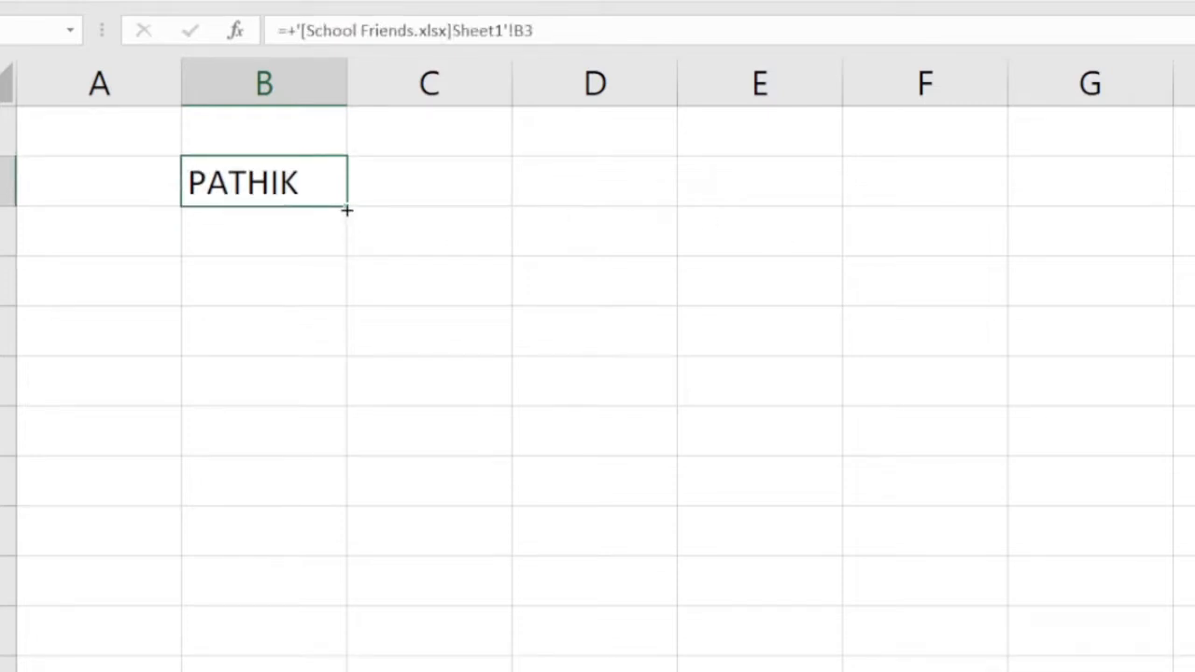
{"action": "left_click_drag", "start_coordinate": [346, 210], "coordinate": [350, 657]}
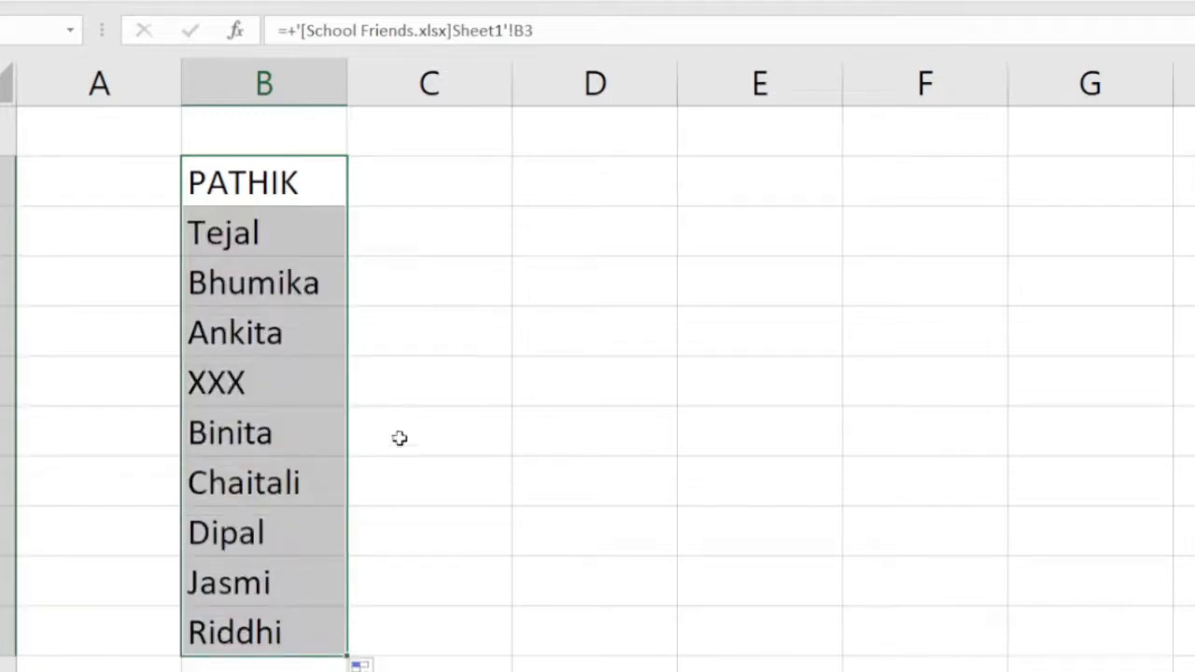
Compare the filled link in B3 with the source workbook, and clear the linked names in B2:B11.
{"action": "left_click", "coordinate": [272, 220]}
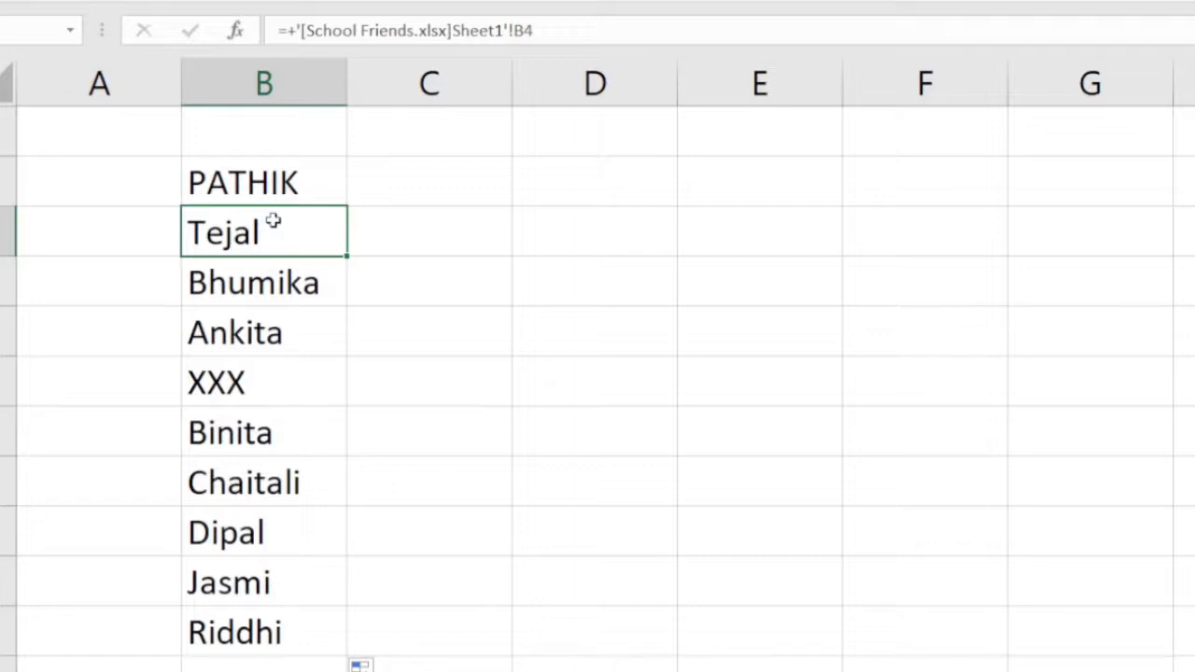
{"action": "key", "text": "alt+Tab"}
{"action": "key", "text": "alt+Tab"}
{"action": "key", "text": "Up"}
{"action": "key", "text": "ctrl+shift+Down"}
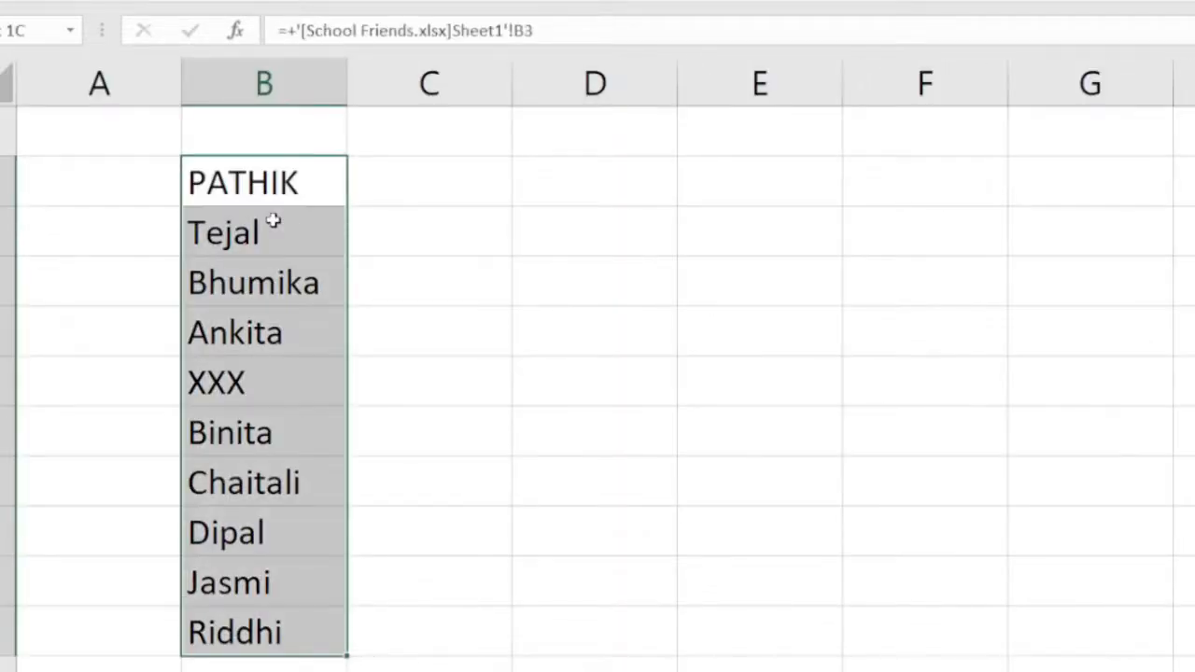
{"action": "key", "text": "Delete"}
In B3, enter a formula linking to $B$3:$B$19 on Sheet1 of School Friends.xlsx and fill it down to B12.
{"action": "left_click", "coordinate": [273, 220]}
{"action": "type", "text": "+"}
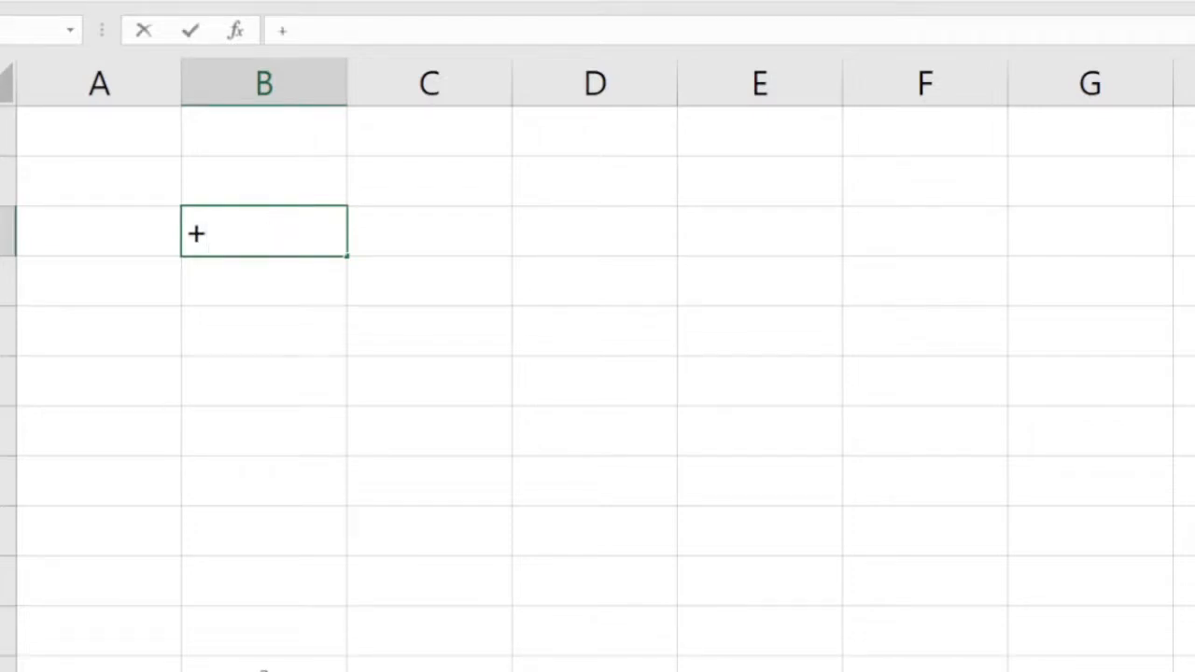
{"action": "key", "text": "alt+Tab"}
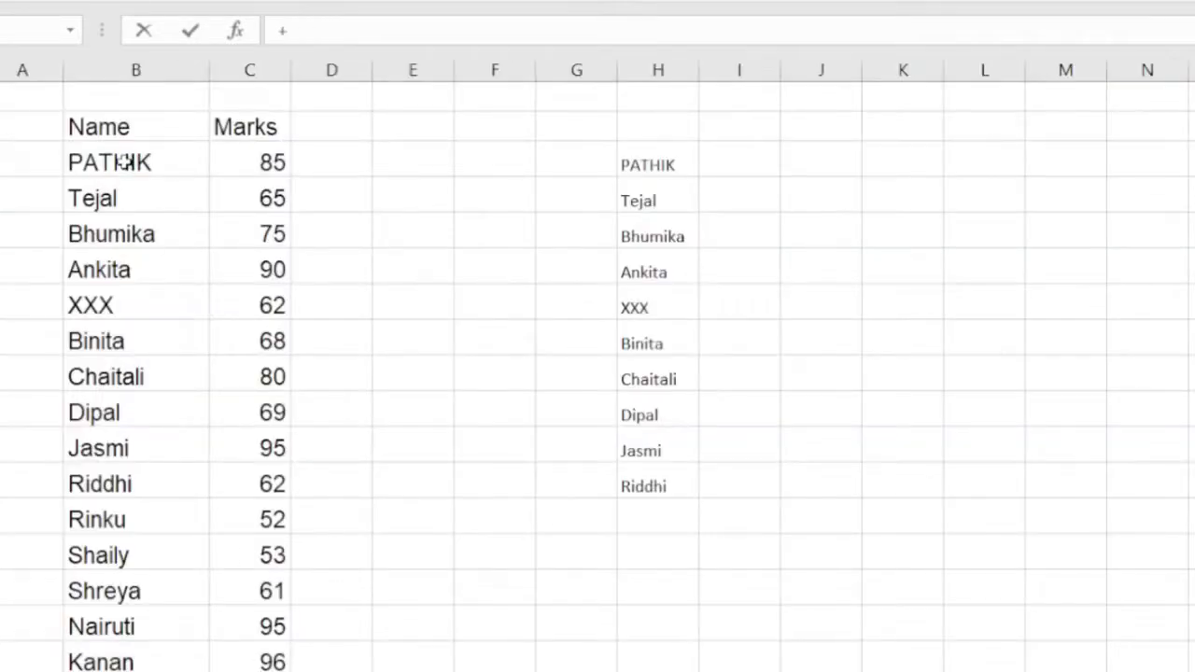
{"action": "left_click", "coordinate": [128, 162]}
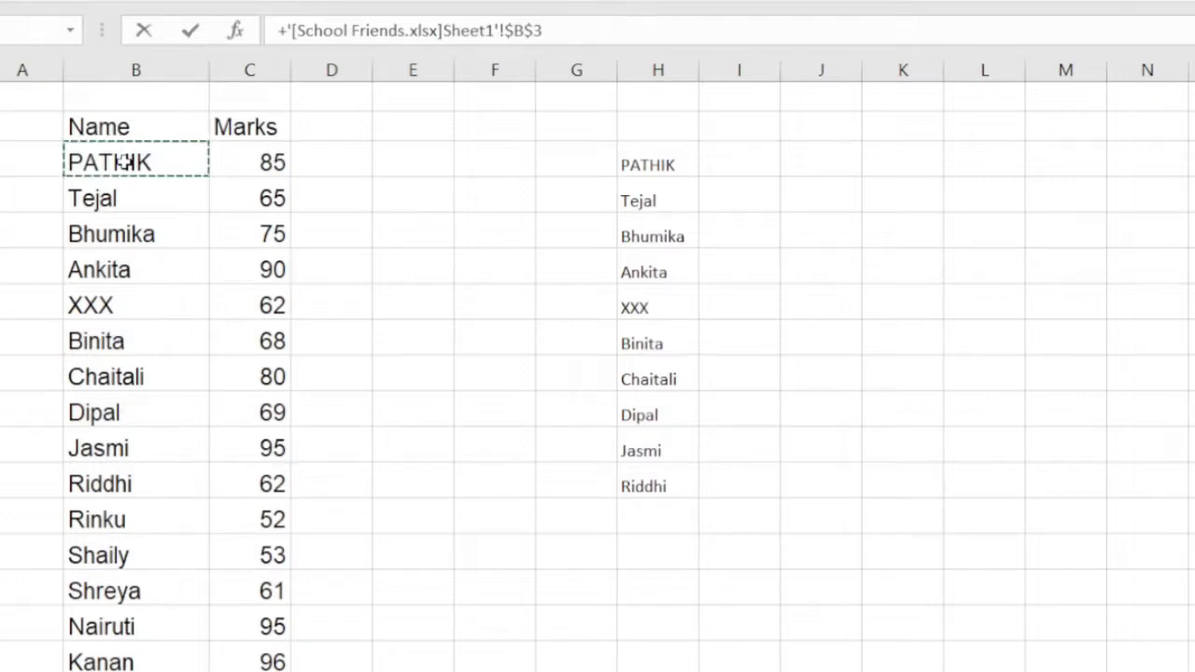
{"action": "key", "text": "ctrl+shift+Down"}
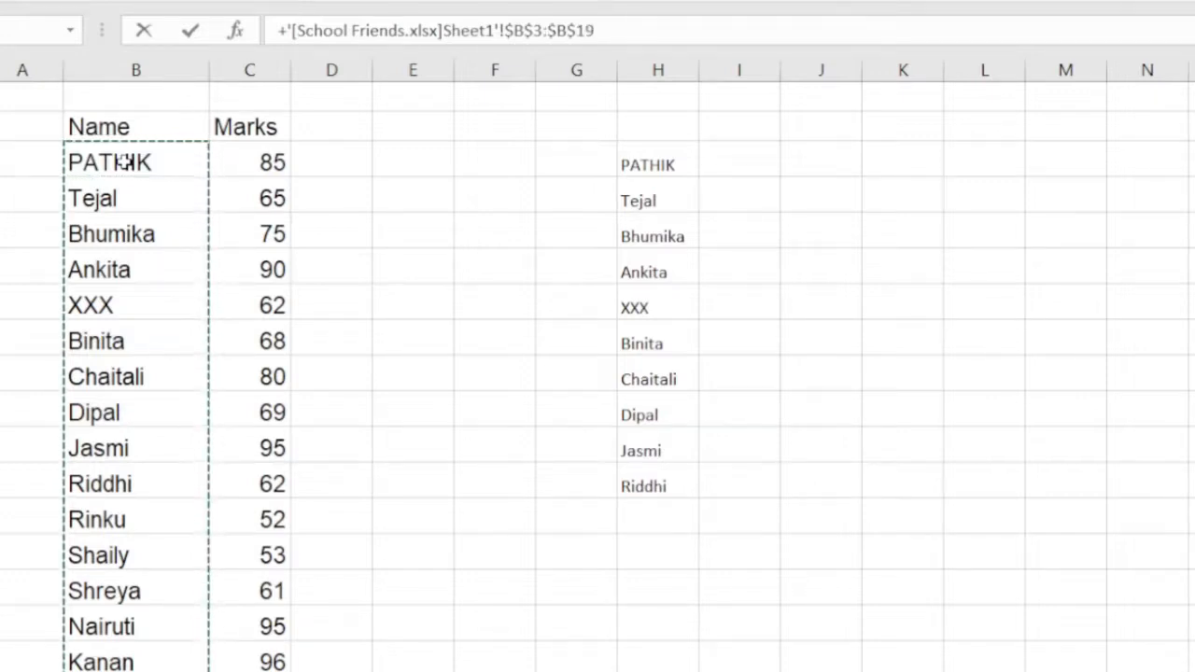
{"action": "key", "text": "Return"}
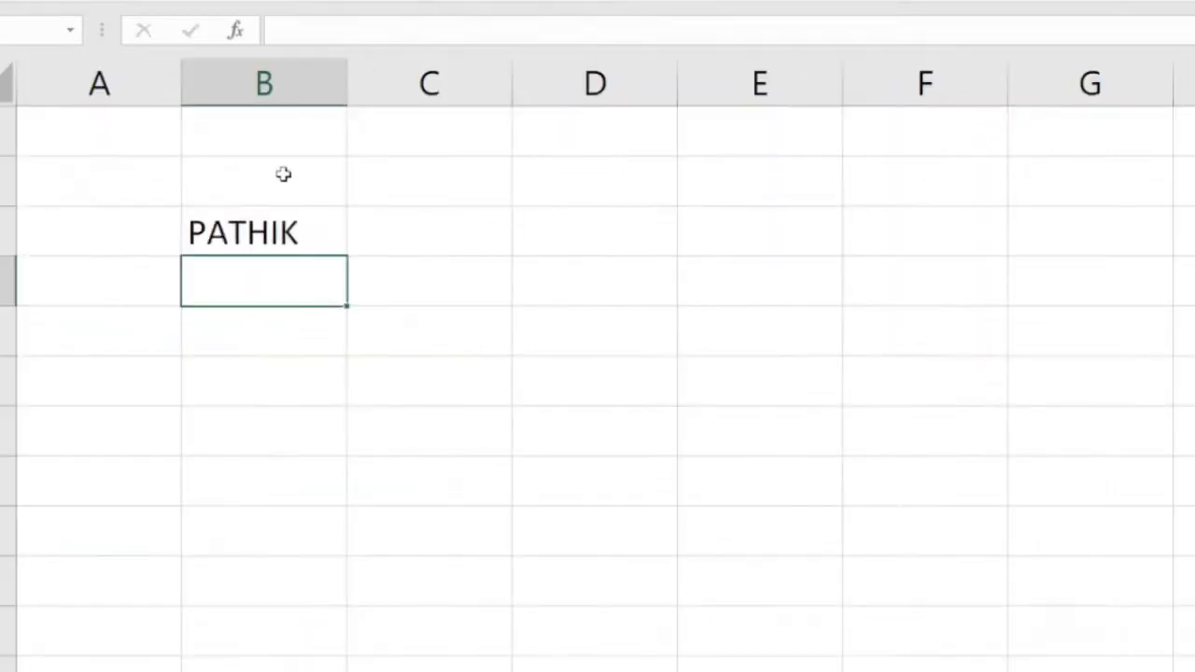
{"action": "left_click", "coordinate": [273, 210]}
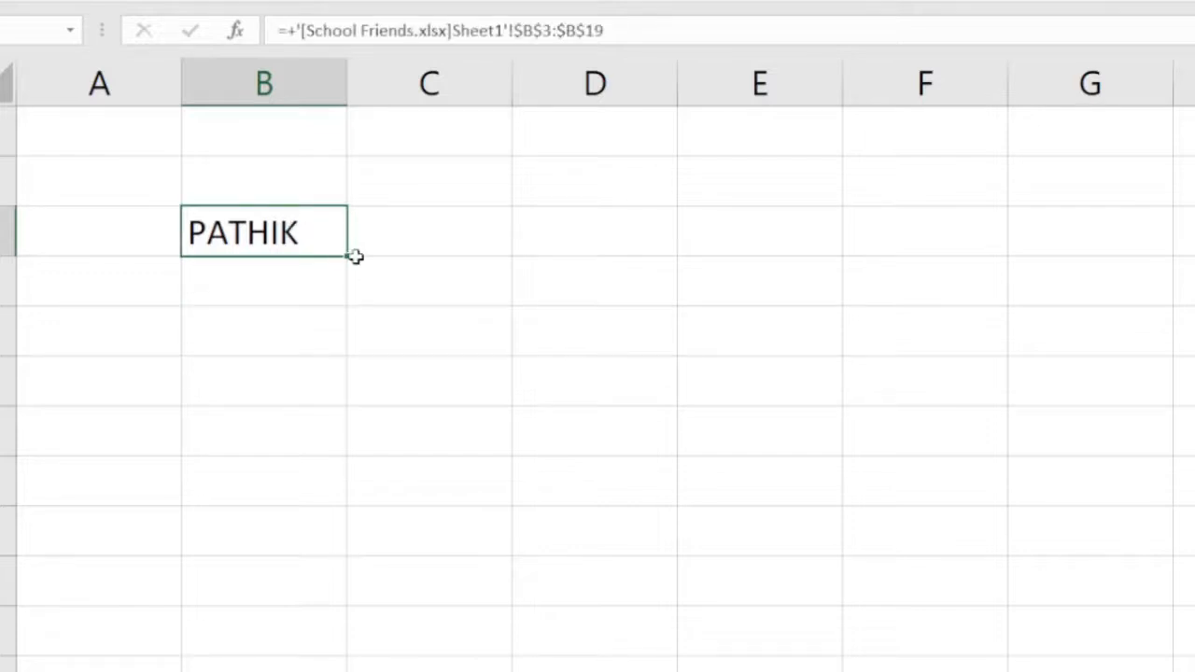
{"action": "left_click_drag", "start_coordinate": [347, 260], "coordinate": [330, 671]}
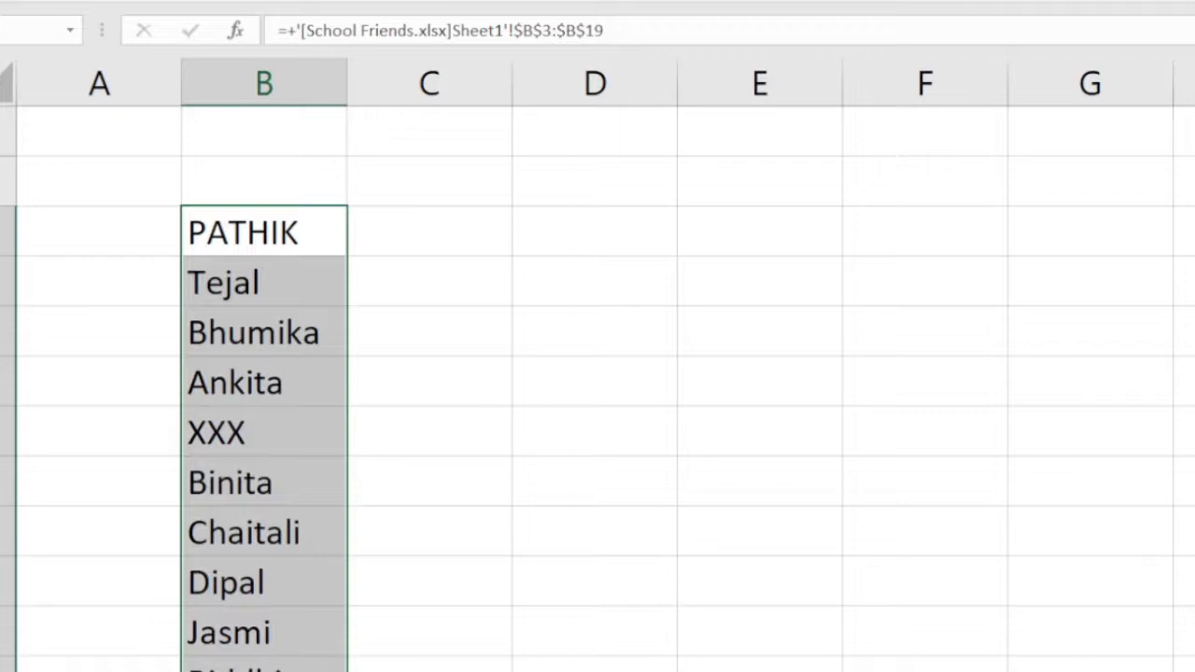
Replace the XXX entry in B7 of School Friends.xlsx with a friend's first name, and check linked cell B7 in the new workbook.
{"action": "key", "text": "alt+Tab"}
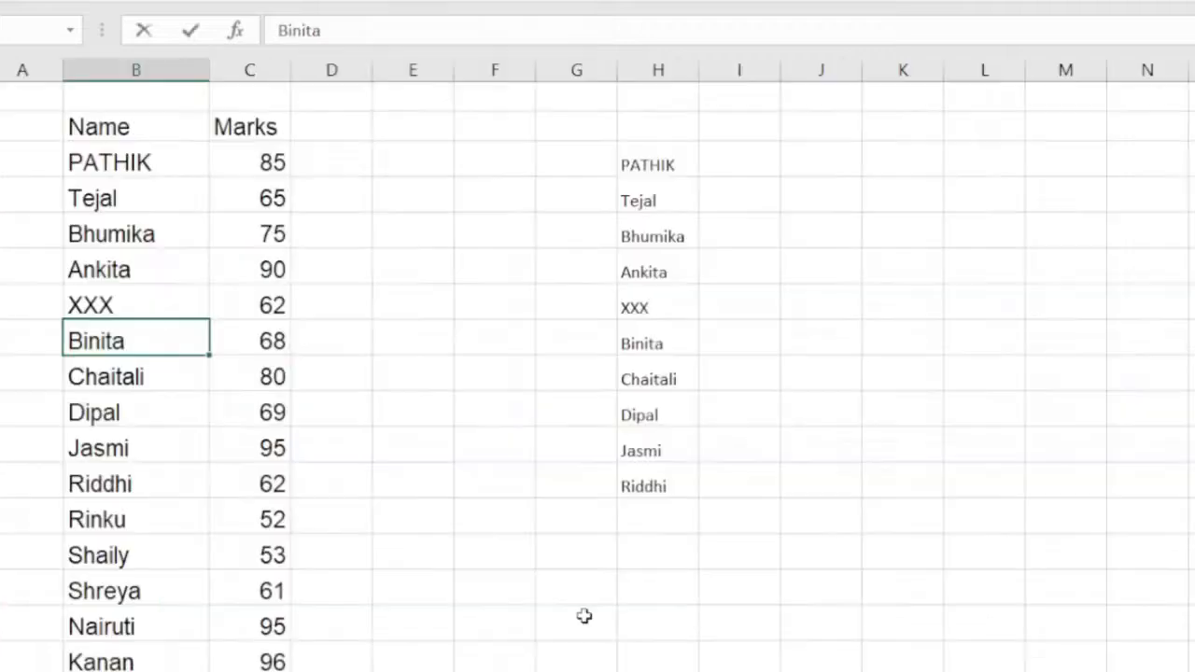
{"action": "left_click", "coordinate": [135, 301]}
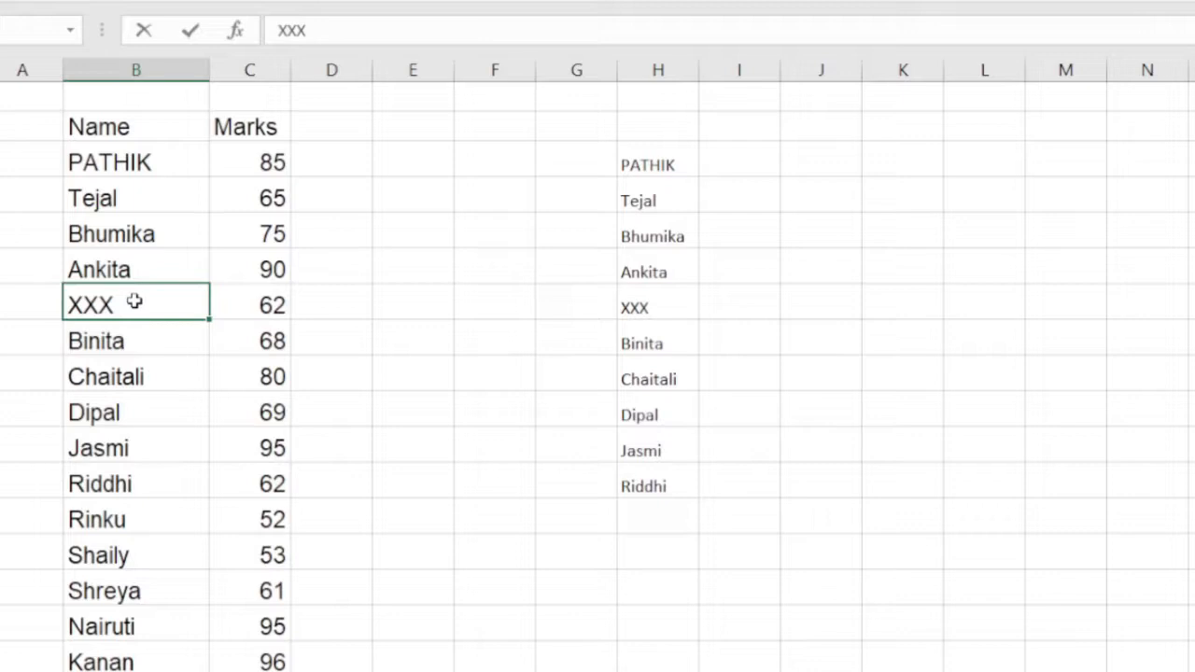
{"action": "type", "text": "kinjal"}
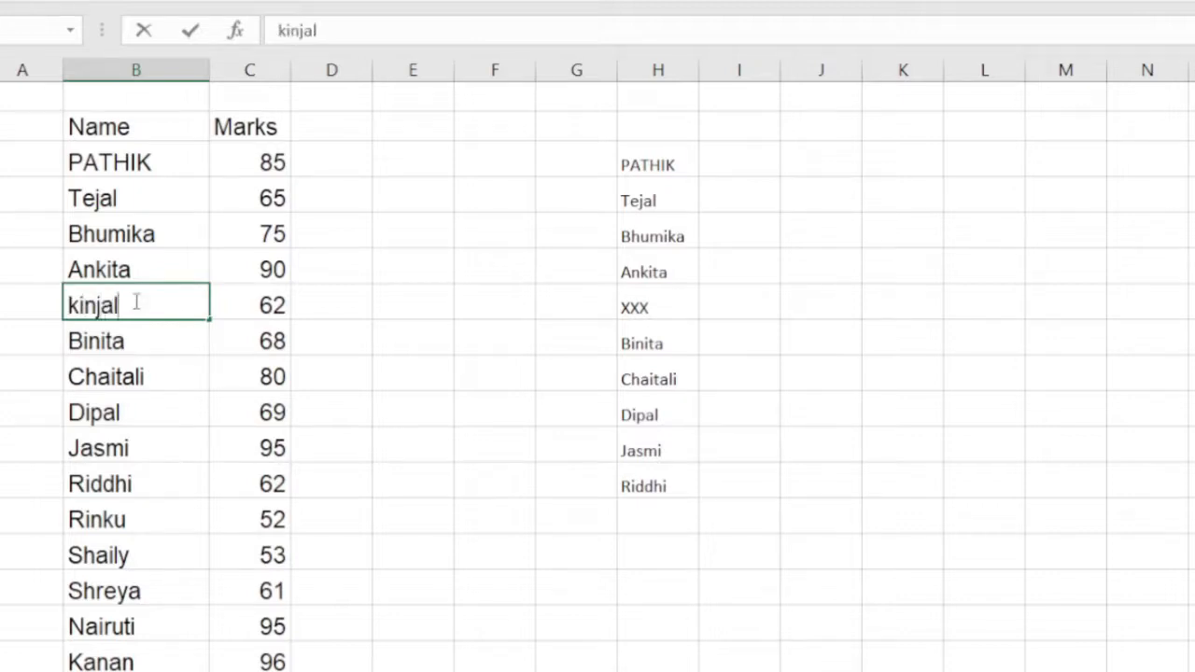
{"action": "key", "text": "Return"}
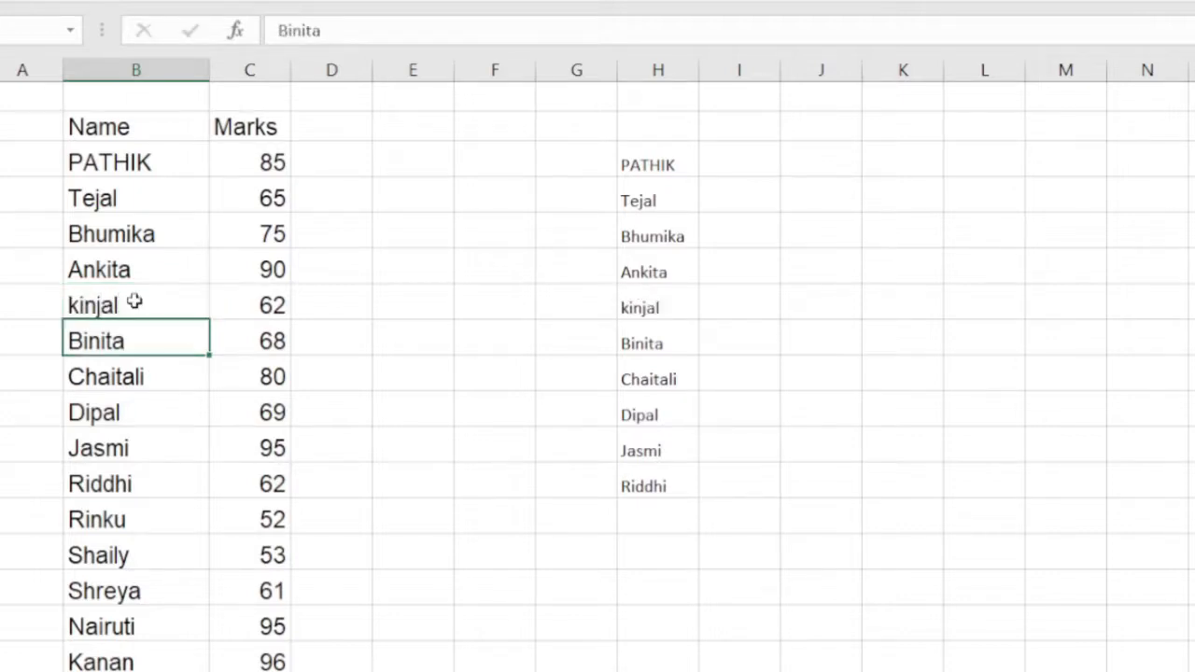
{"action": "key", "text": "alt+Tab"}
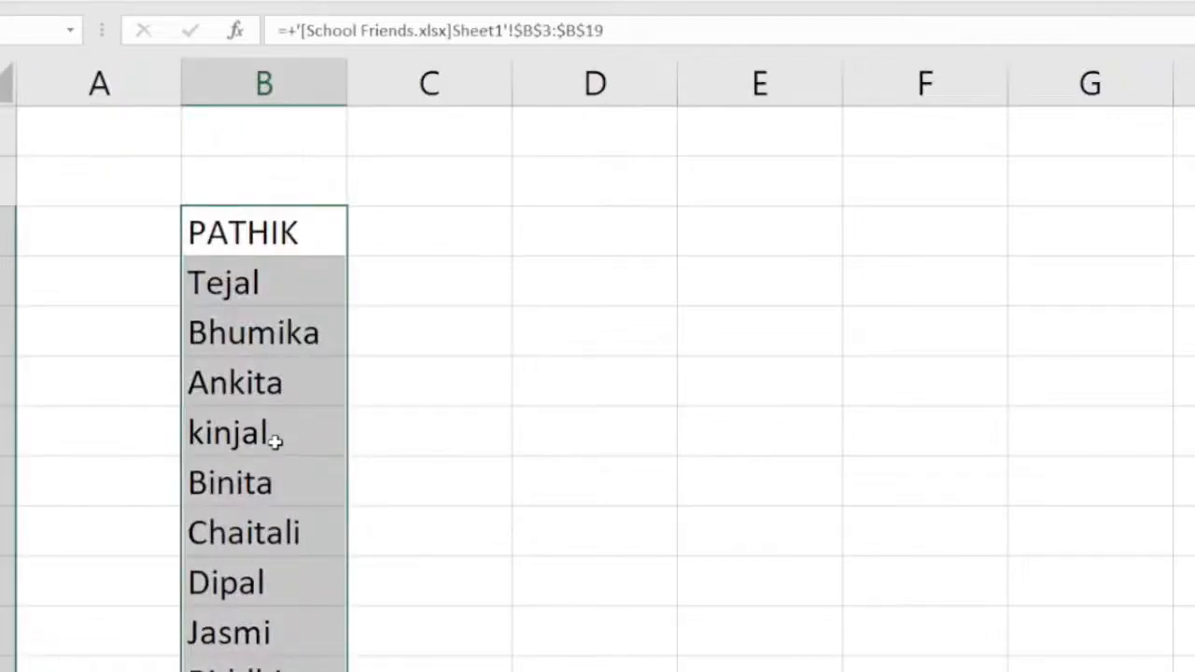
{"action": "left_click", "coordinate": [274, 441]}
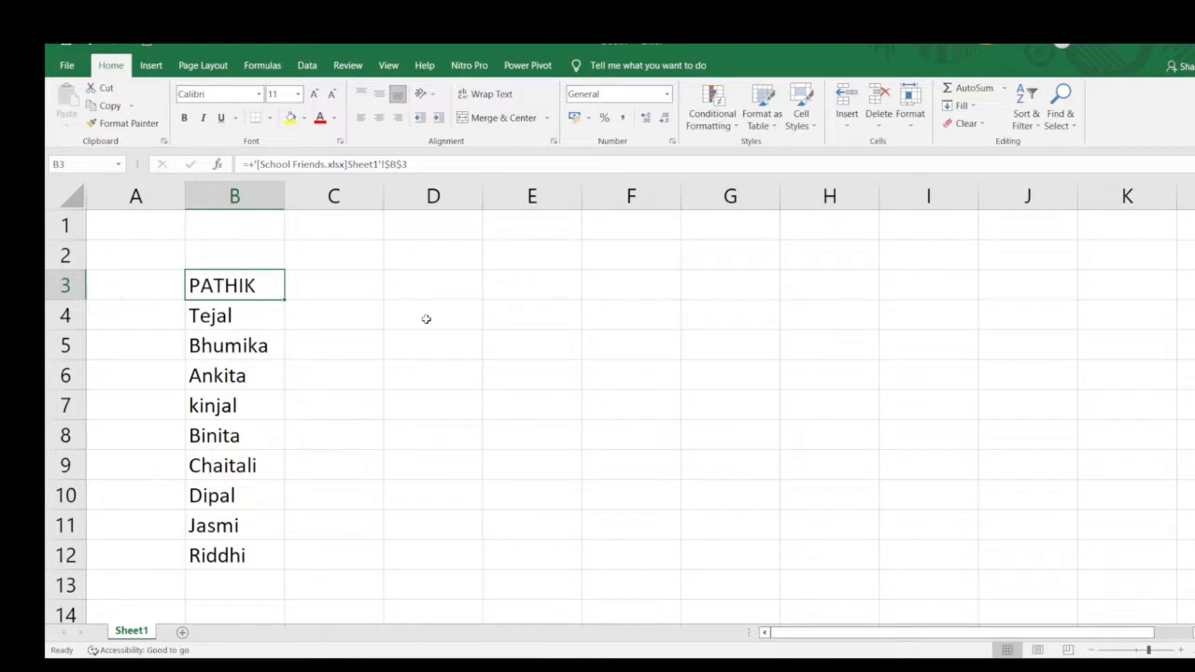
Change the $B$3 reference in B3's link formula to the relative B3 and fill the formula down the name list.
{"action": "key", "text": "Down"}
{"action": "key", "text": "Up"}
{"action": "key", "text": "F2"}
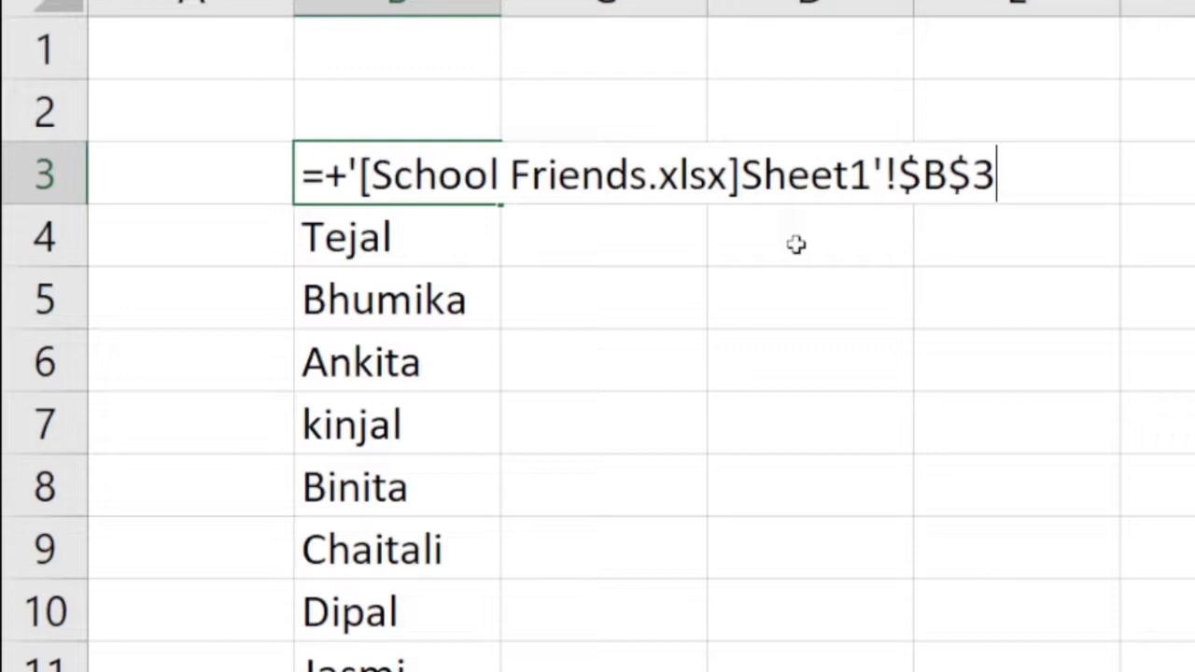
{"action": "left_click", "coordinate": [919, 180]}
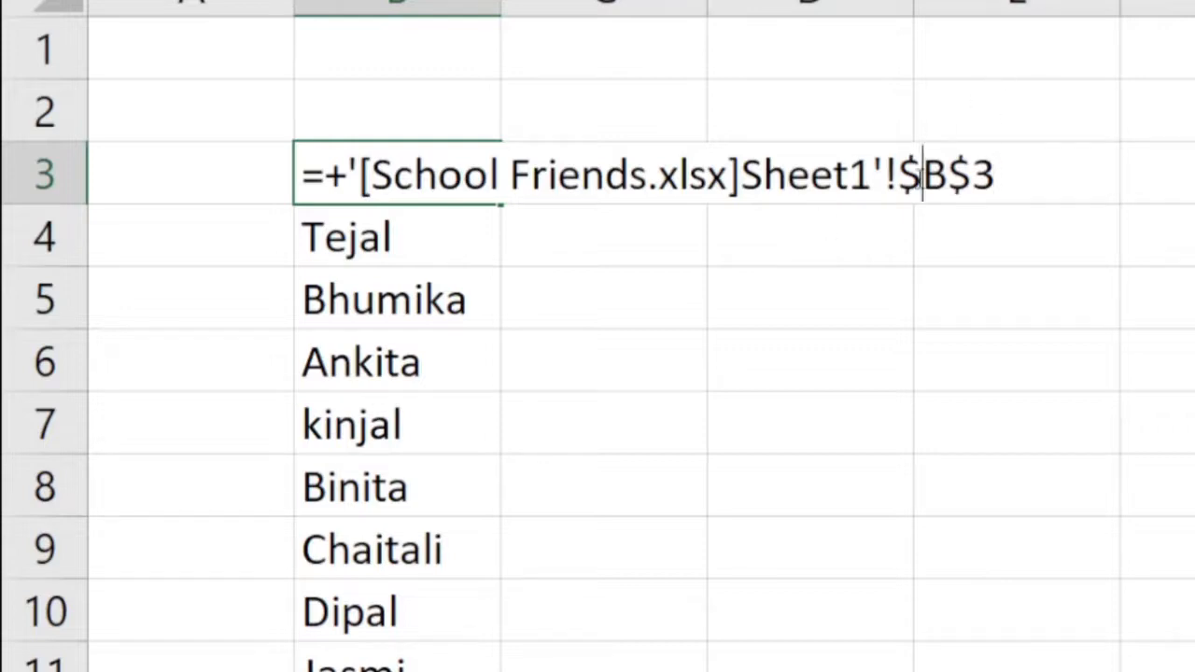
{"action": "key", "text": "BackSpace"}
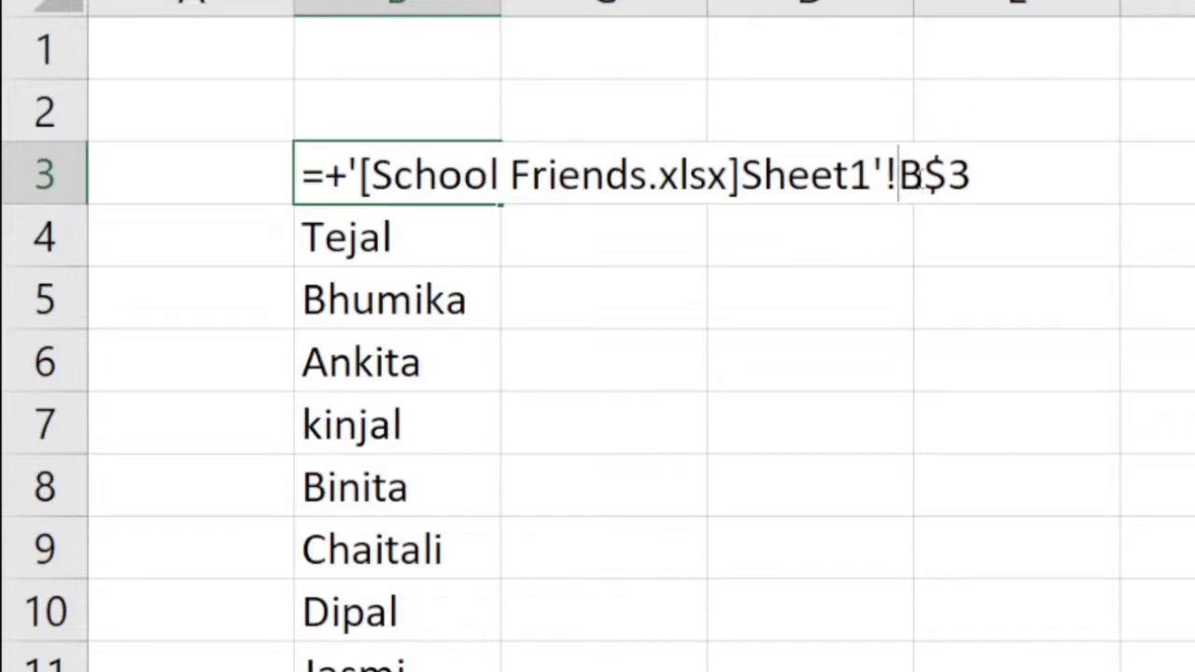
{"action": "key", "text": "Right"}
{"action": "key", "text": "Right"}
{"action": "key", "text": "Right"}
{"action": "key", "text": "Left"}
{"action": "key", "text": "BackSpace"}
{"action": "key", "text": "ctrl+Return"}
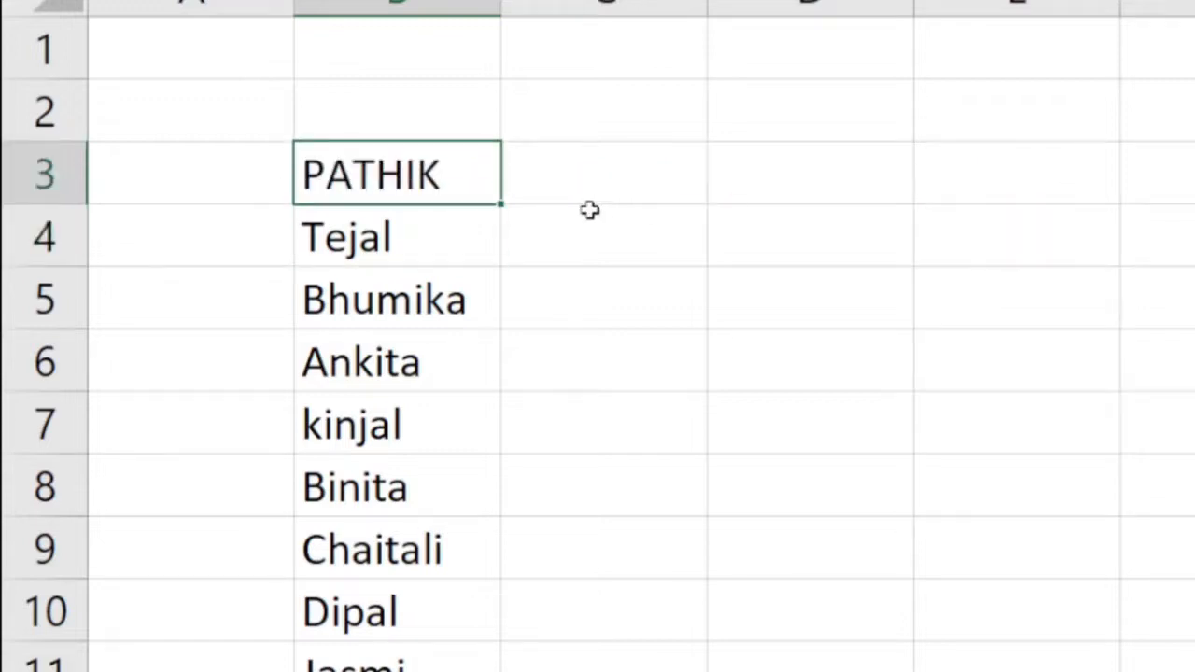
{"action": "left_click_drag", "start_coordinate": [504, 208], "coordinate": [480, 653]}
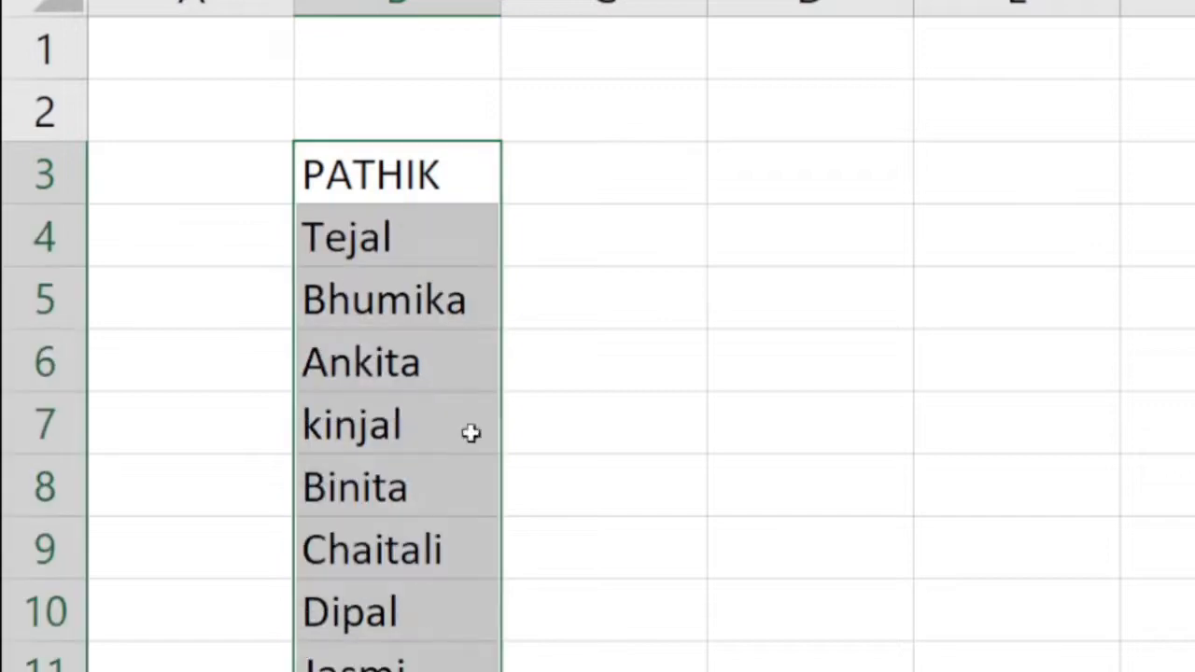
Jump from linked cell B5 to its source cell in School Friends.xlsx, and go back to [Book4]Sheet1!B5.
{"action": "left_click", "coordinate": [373, 300]}
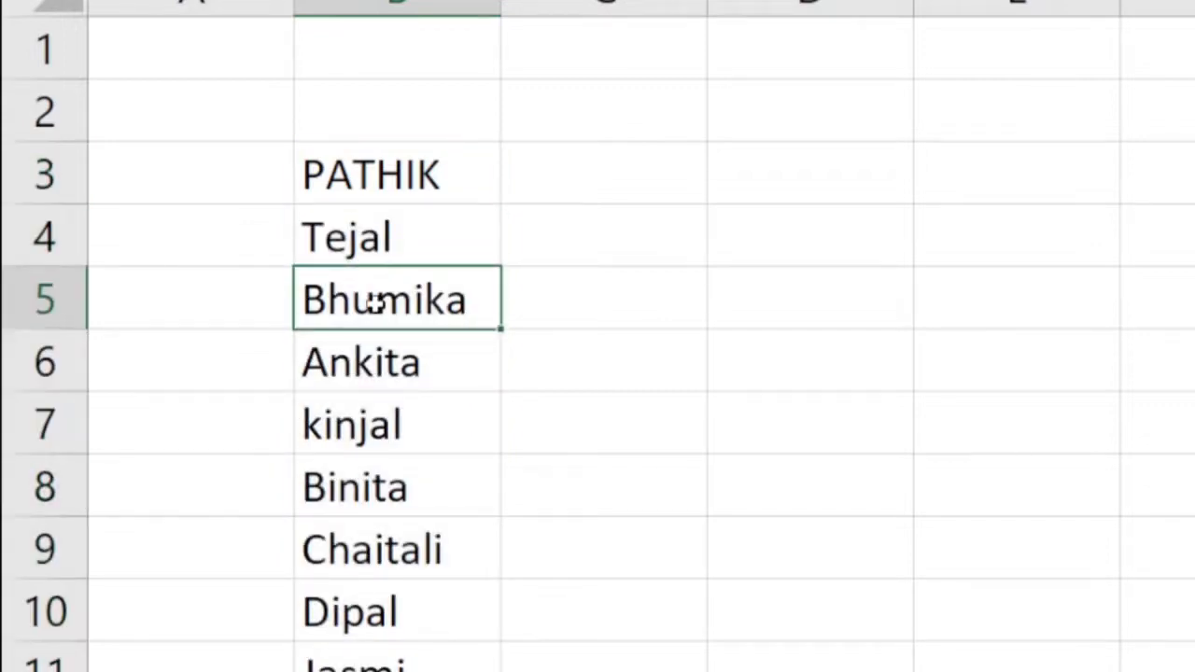
{"action": "key", "text": "ctrl+bracketleft"}
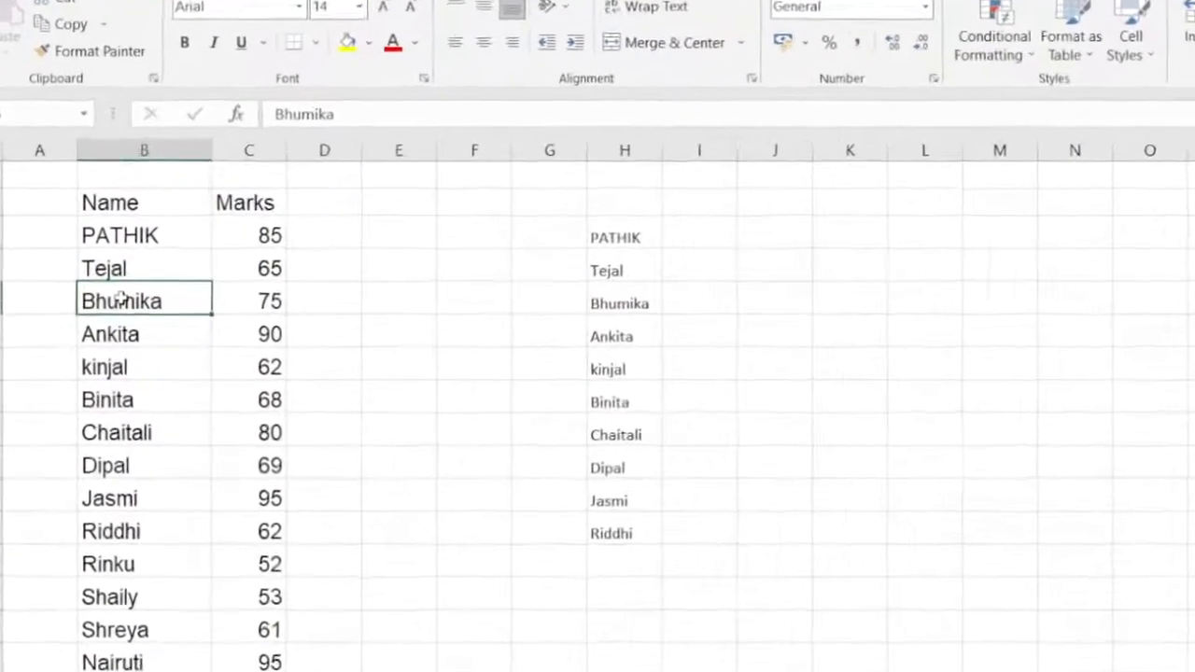
{"action": "key", "text": "F5"}
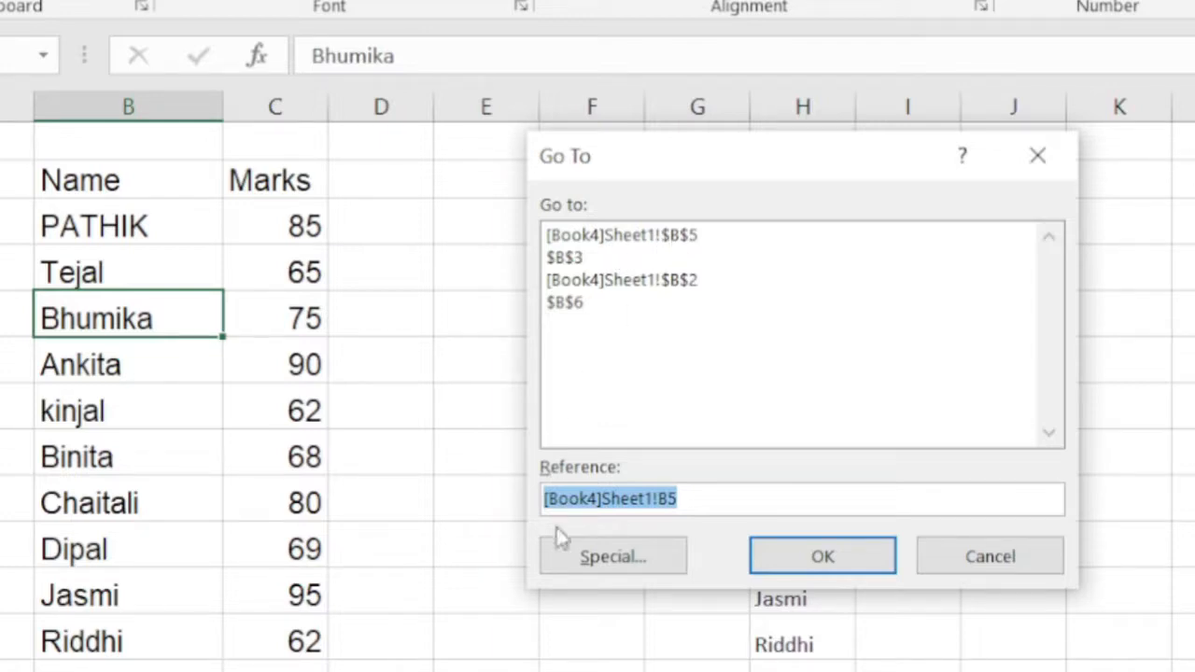
{"action": "left_click", "coordinate": [826, 559]}
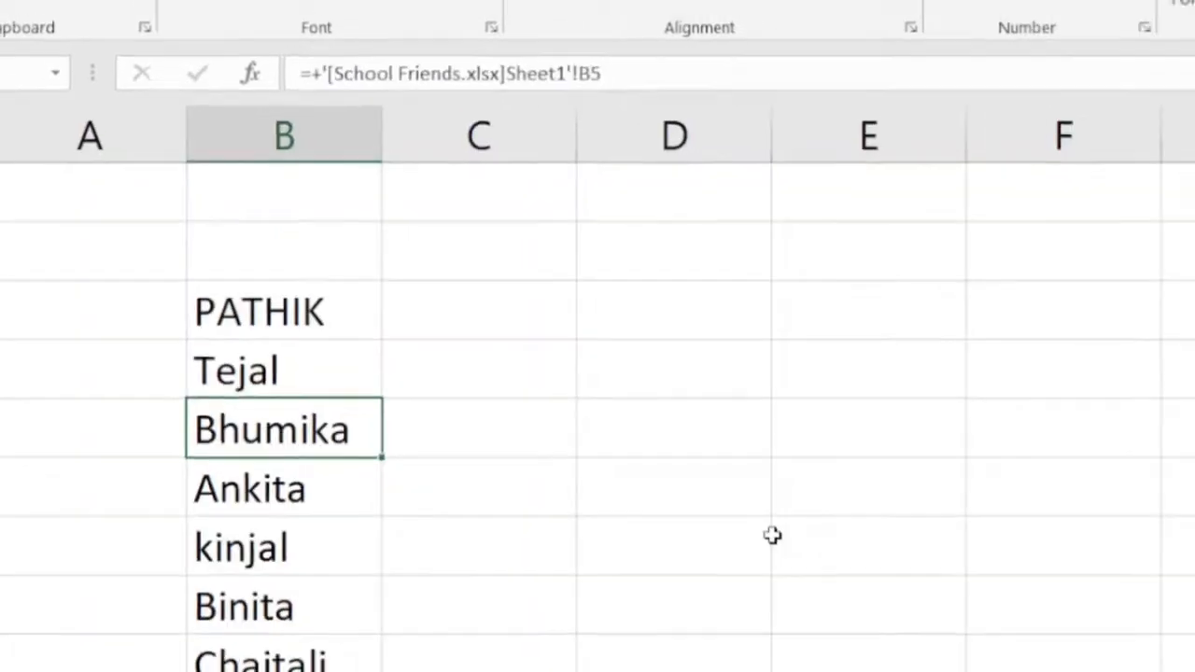